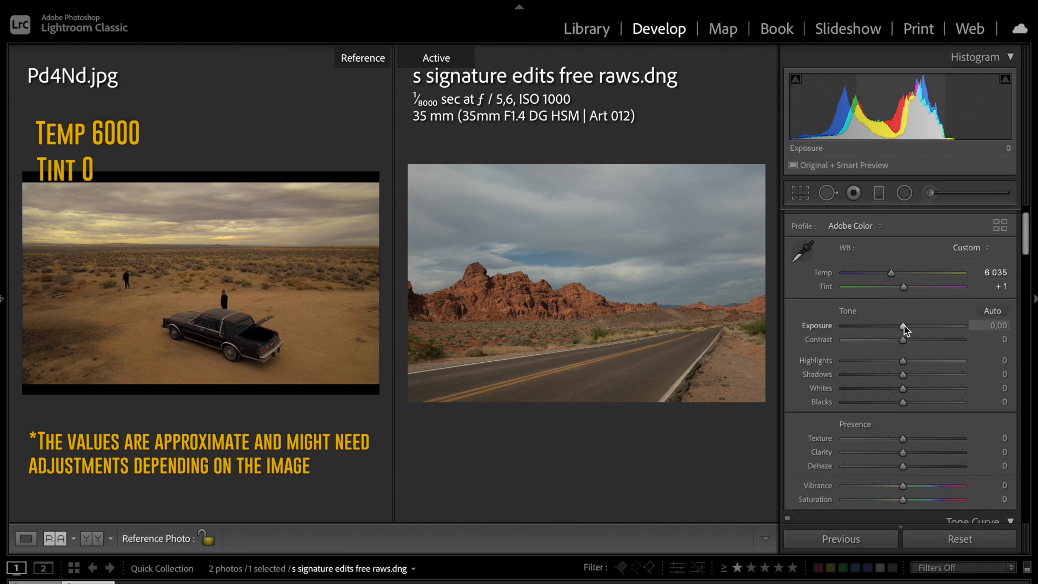
Set the road photo's Exposure to +0.25, Contrast +9, Highlights −100, Shadows +17, Whites −31, Blacks +10 and Clarity −6.
drag(904, 325, 907, 329)
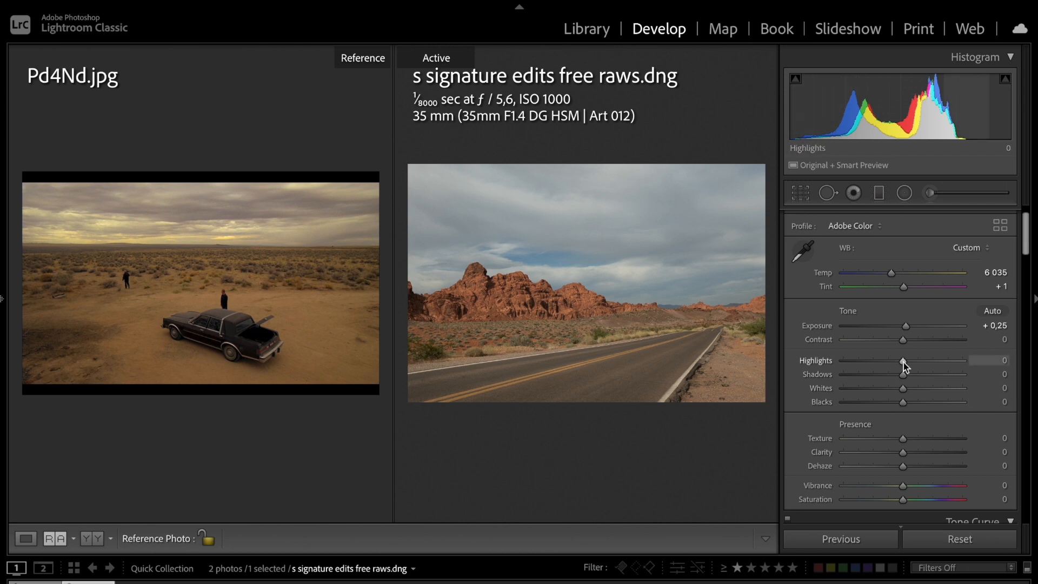
drag(903, 362, 806, 362)
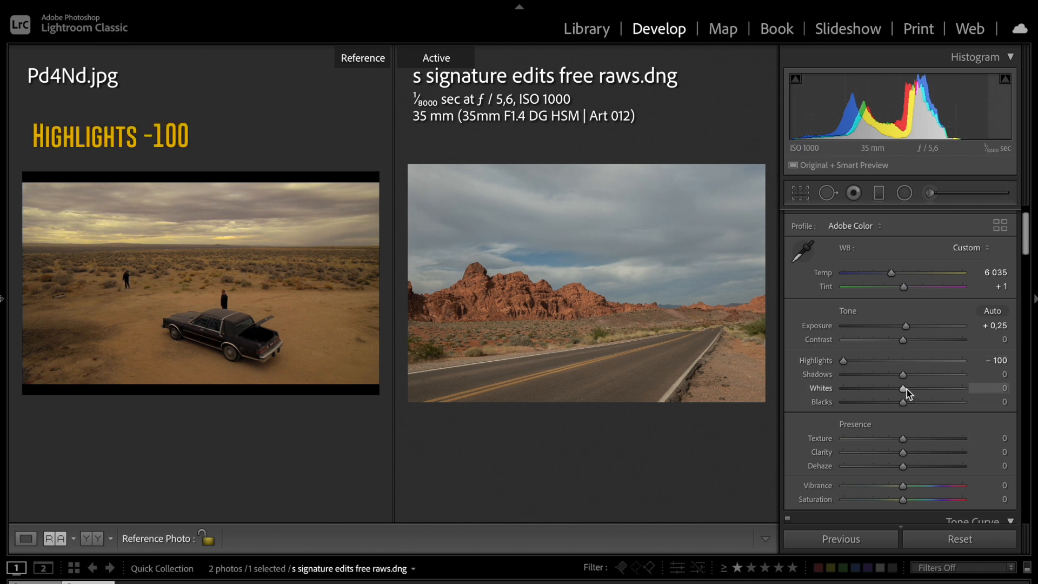
drag(903, 378, 913, 377)
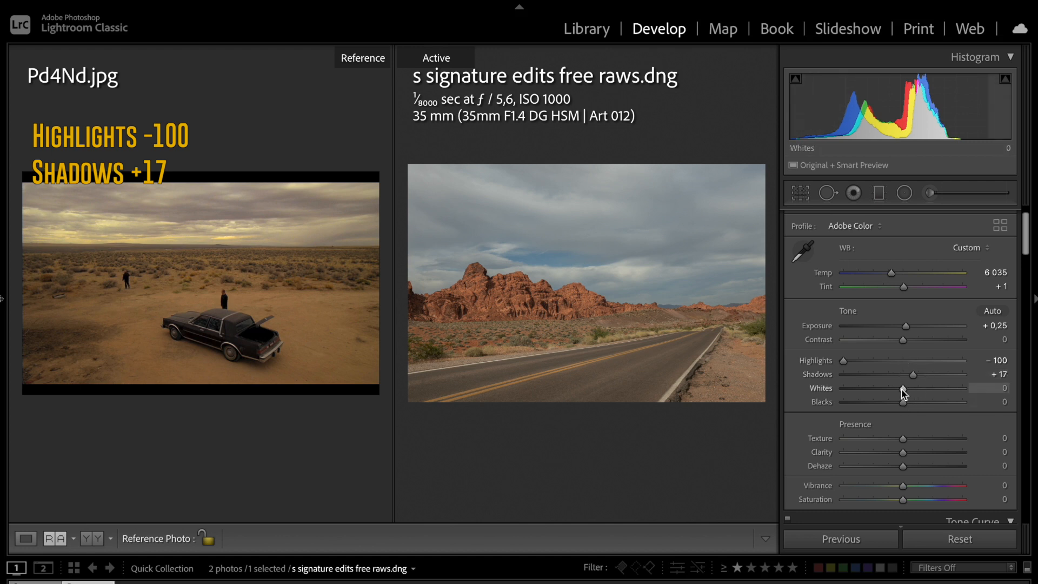
mouse_move(900, 389)
mouse_down()
mouse_move(885, 391)
mouse_move(909, 406)
mouse_up()
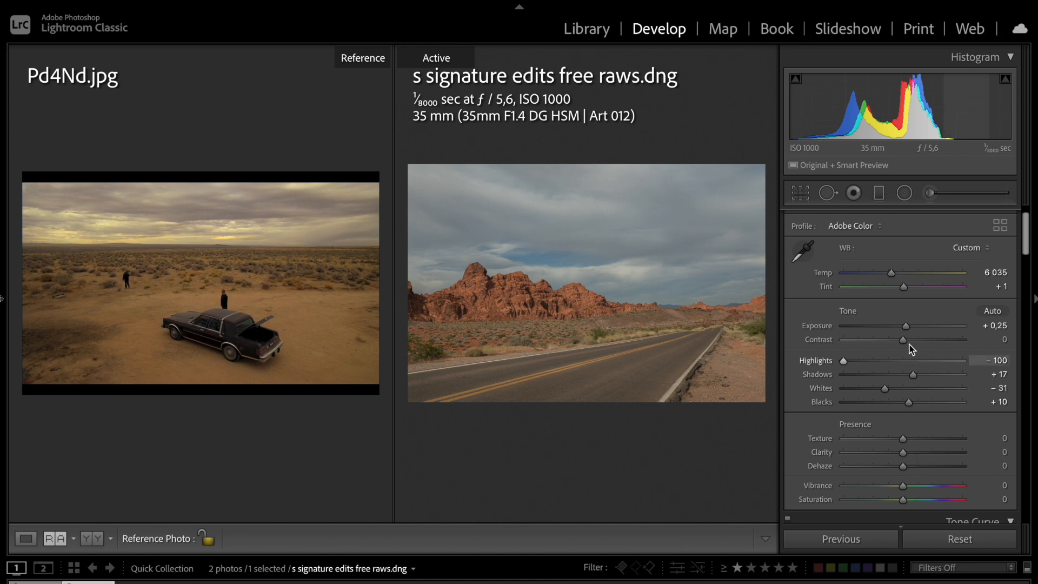
drag(903, 342, 910, 346)
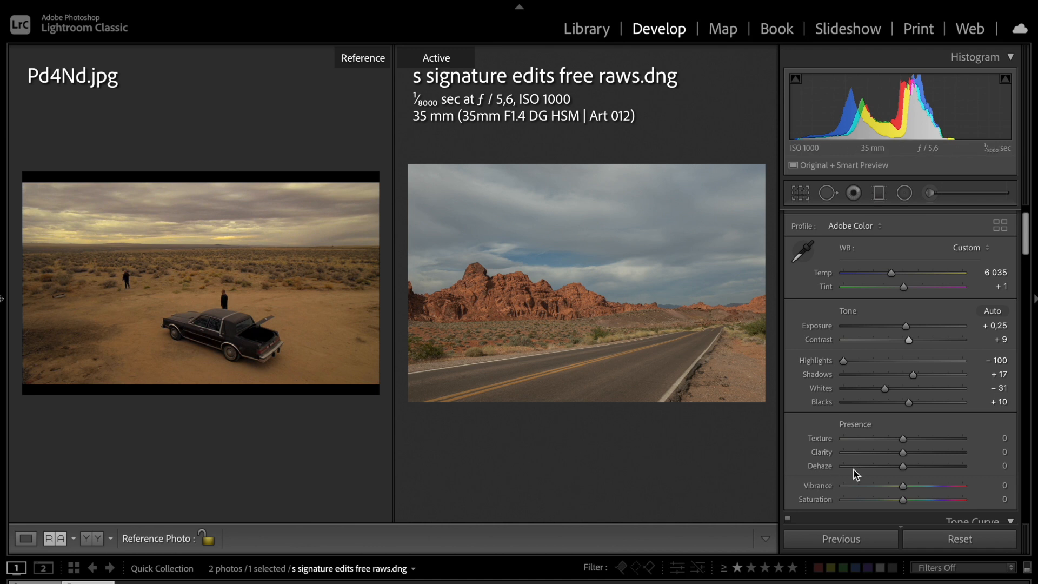
drag(902, 454, 899, 456)
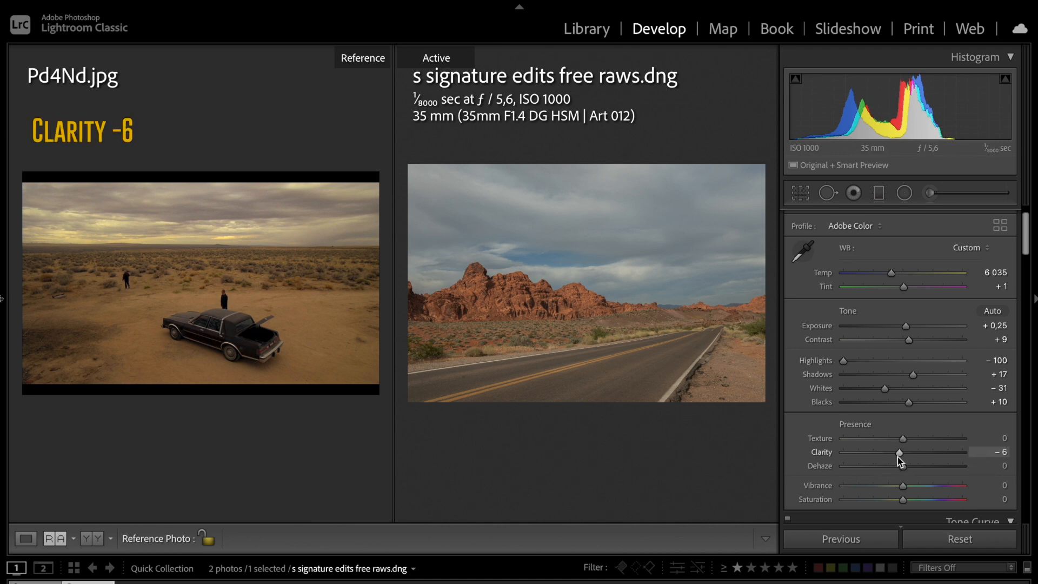
Shape the tone curve into a light S-curve with a shadow point at about 65/57 and a highlight point at 191/199.
scroll(865, 472, down, 5)
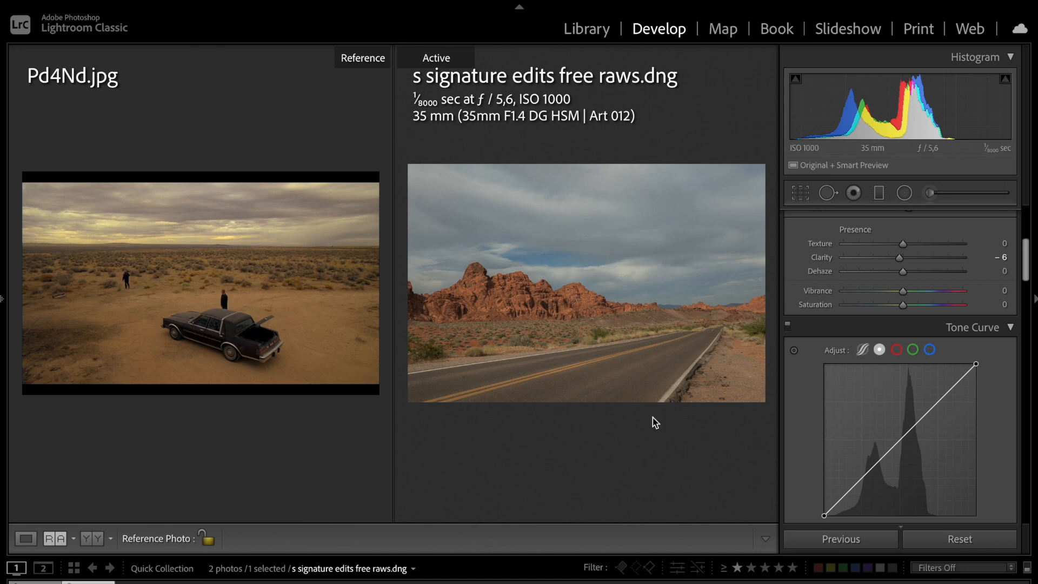
scroll(808, 461, down, 1)
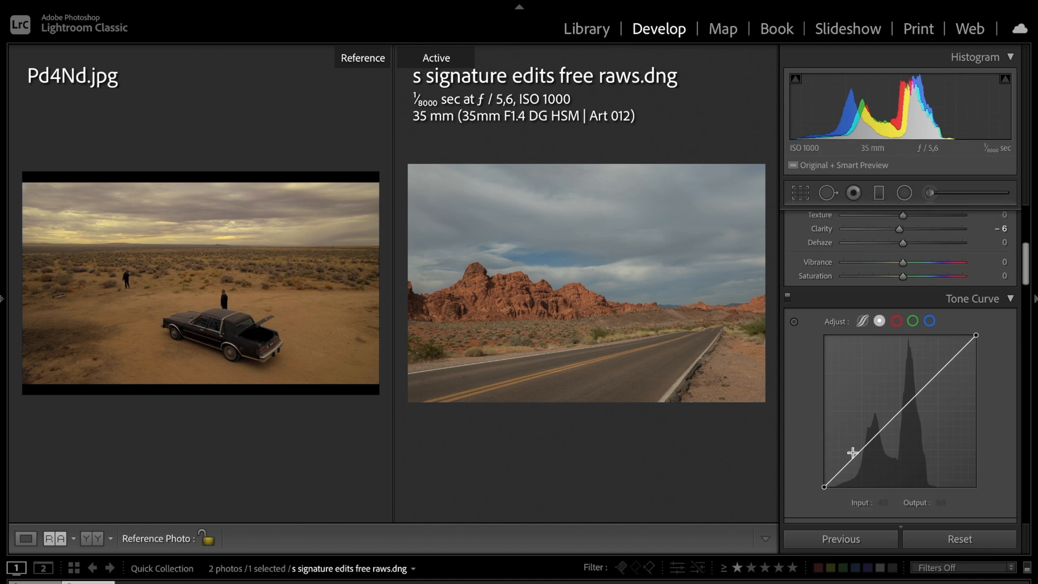
drag(861, 449, 863, 457)
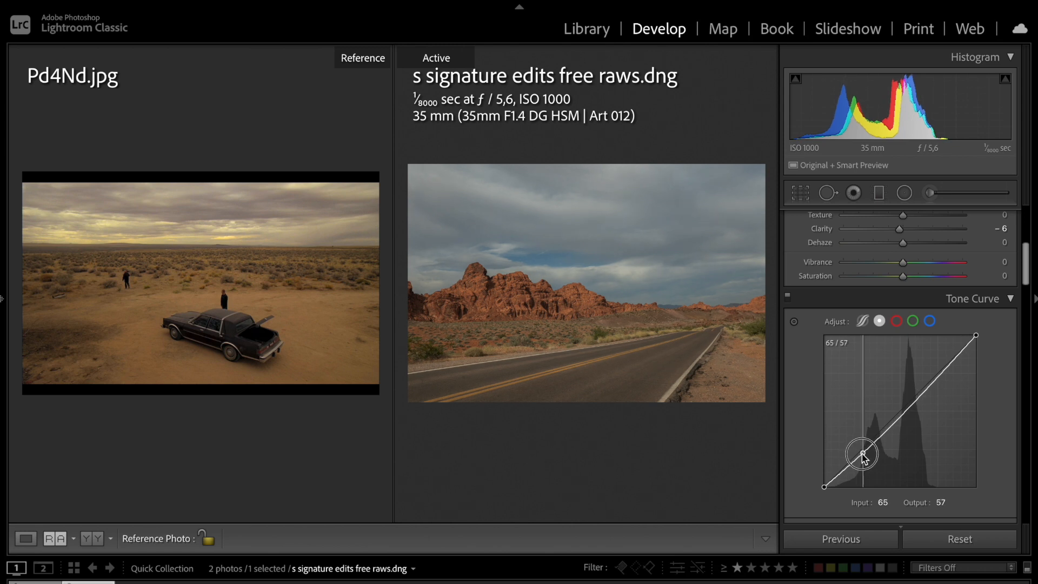
drag(937, 376, 939, 370)
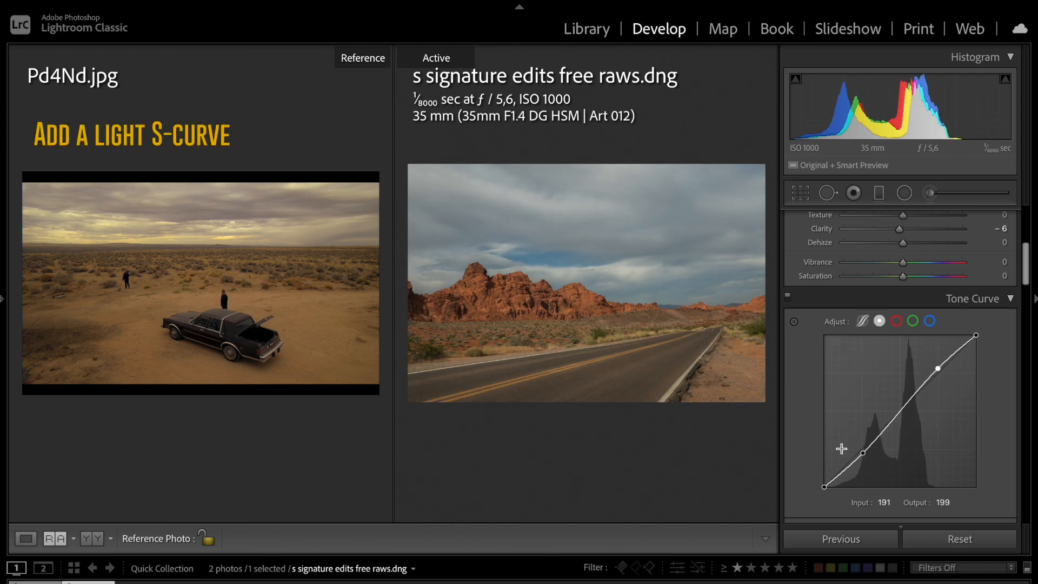
Adjust the orange range to Hue +28, Saturation −19 and Luminance +9.
scroll(842, 449, down, 5)
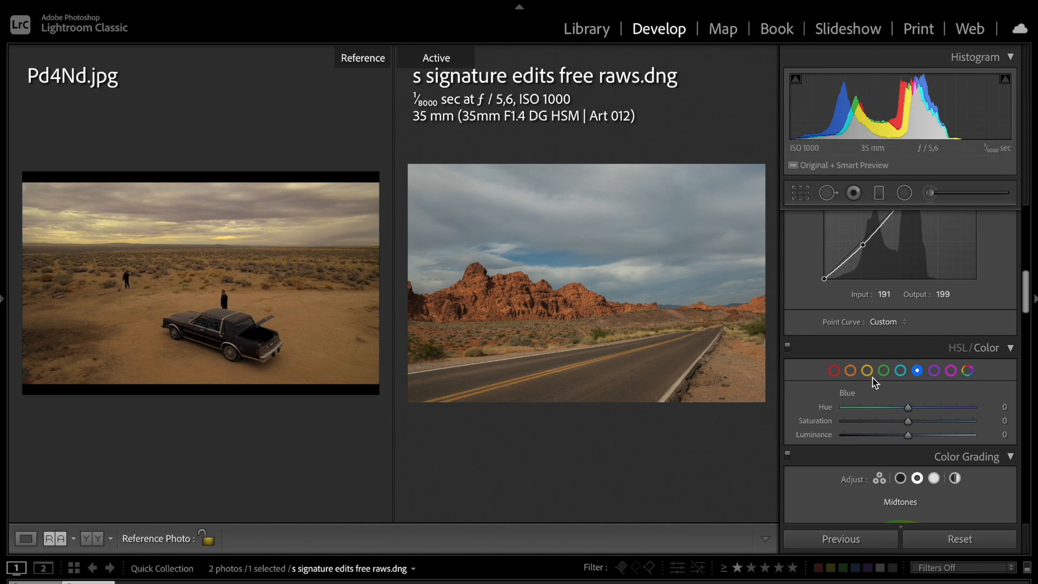
click(850, 371)
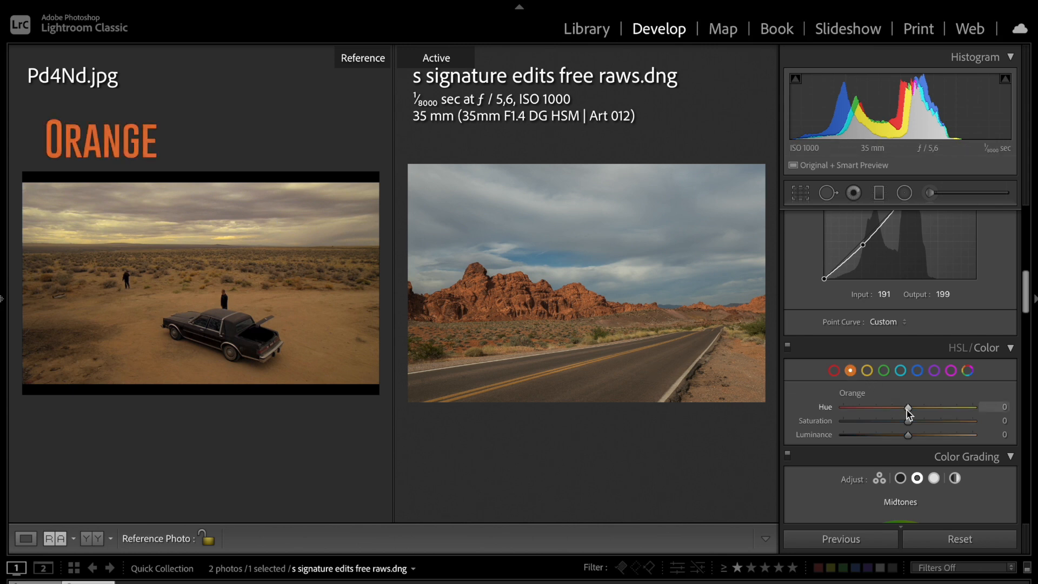
drag(908, 411, 926, 411)
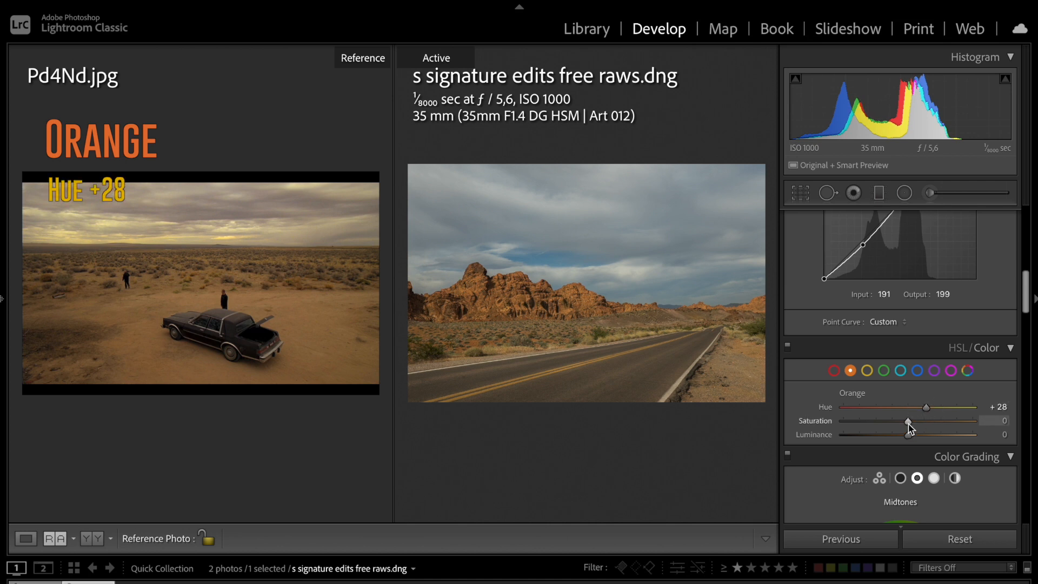
drag(909, 425, 897, 427)
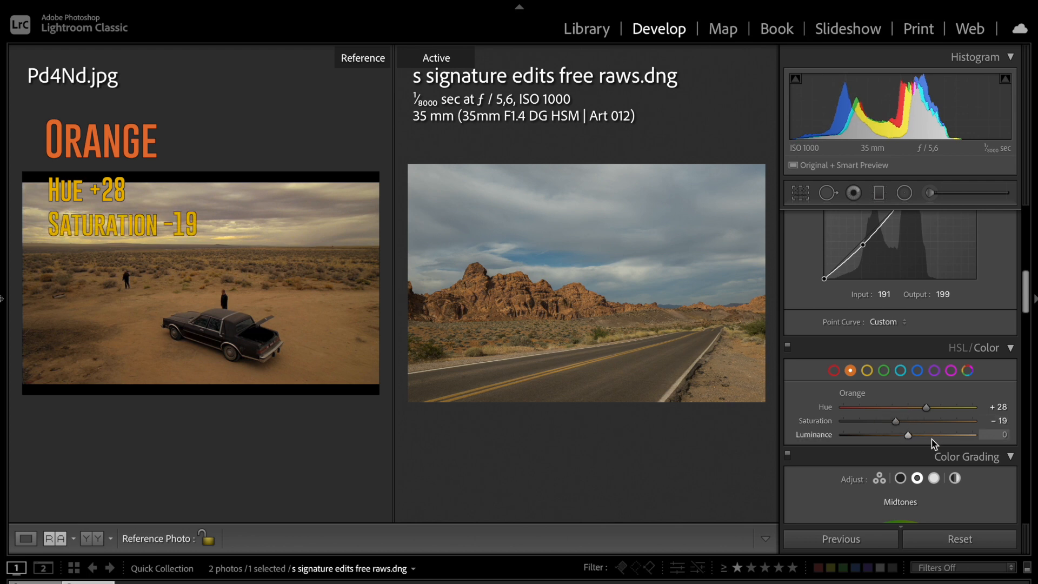
drag(907, 436, 912, 438)
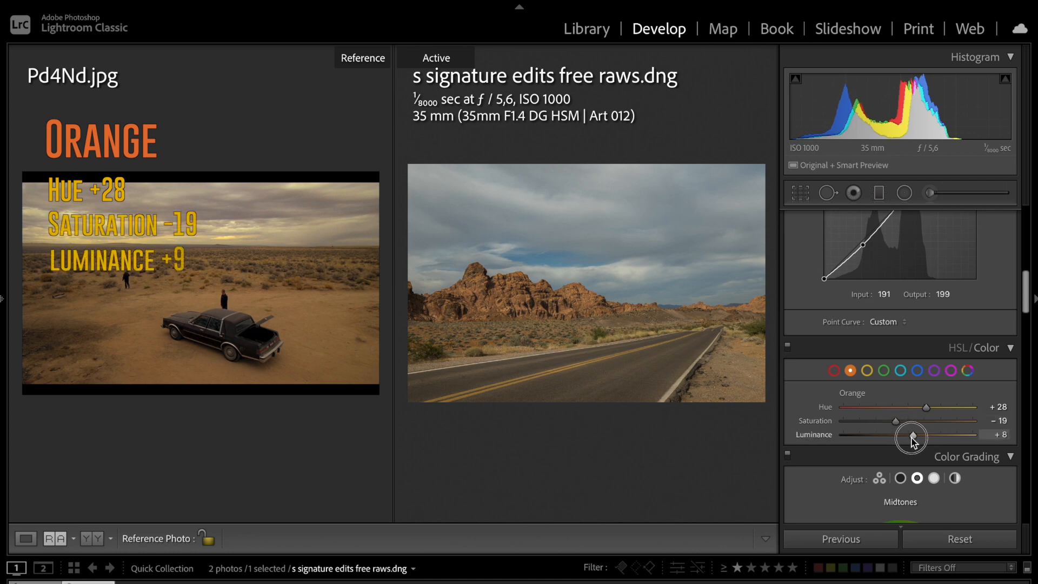
Fine-tune the yellow range and set the blue range to Hue −26, Saturation −40 and Luminance +30.
click(867, 371)
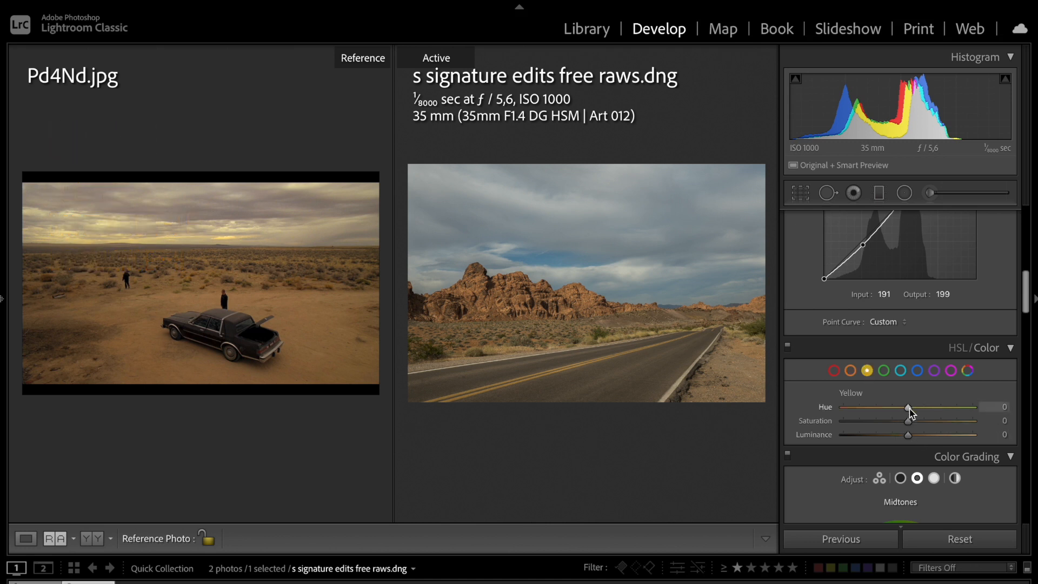
drag(907, 408, 916, 436)
click(917, 371)
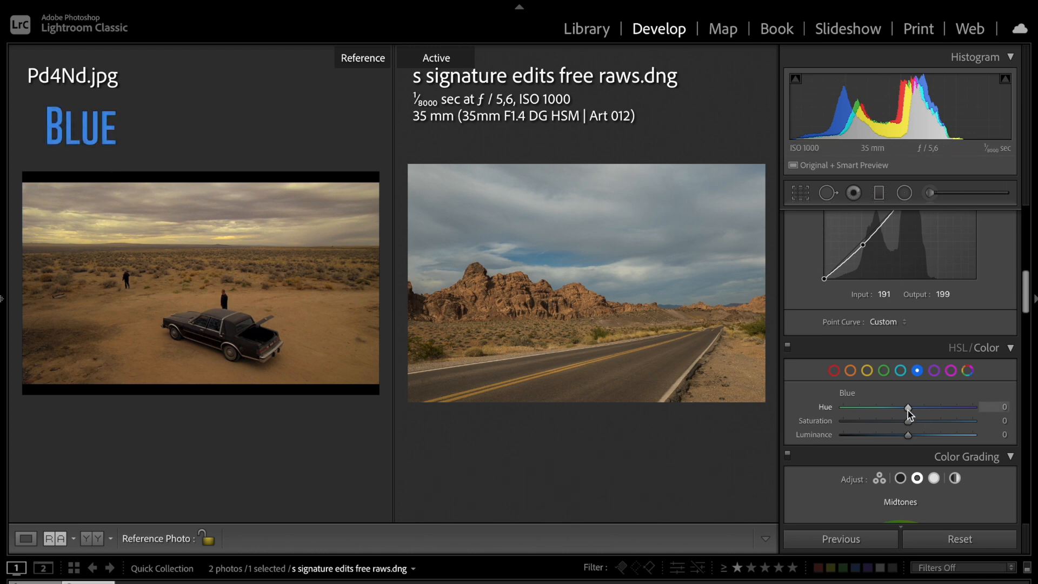
drag(907, 410, 892, 411)
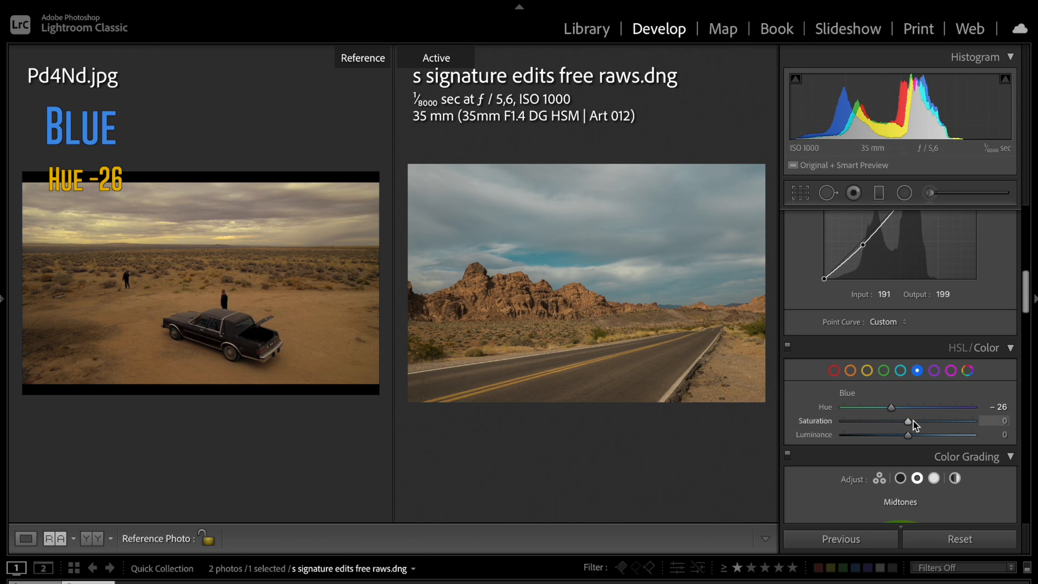
drag(906, 423, 929, 435)
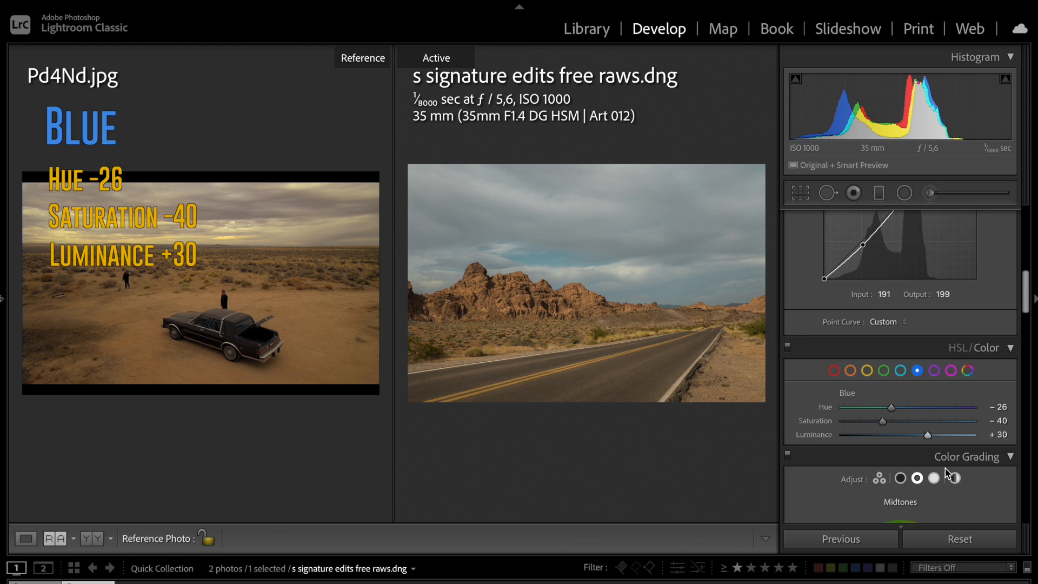
Tint the color grading midtones with a color sampled from the sand beside the car in the reference photo.
scroll(945, 469, down, 5)
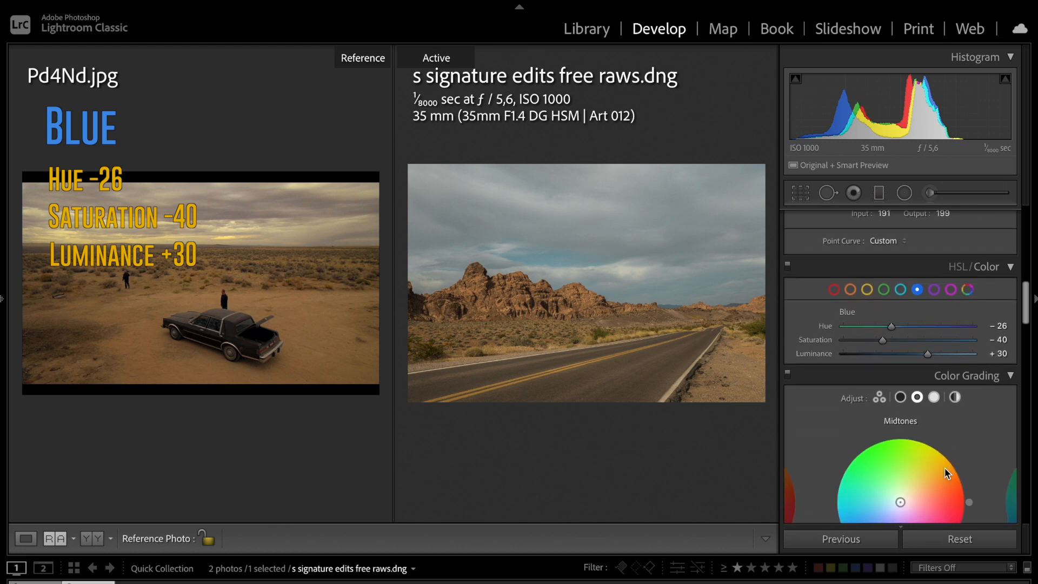
scroll(947, 473, down, 1)
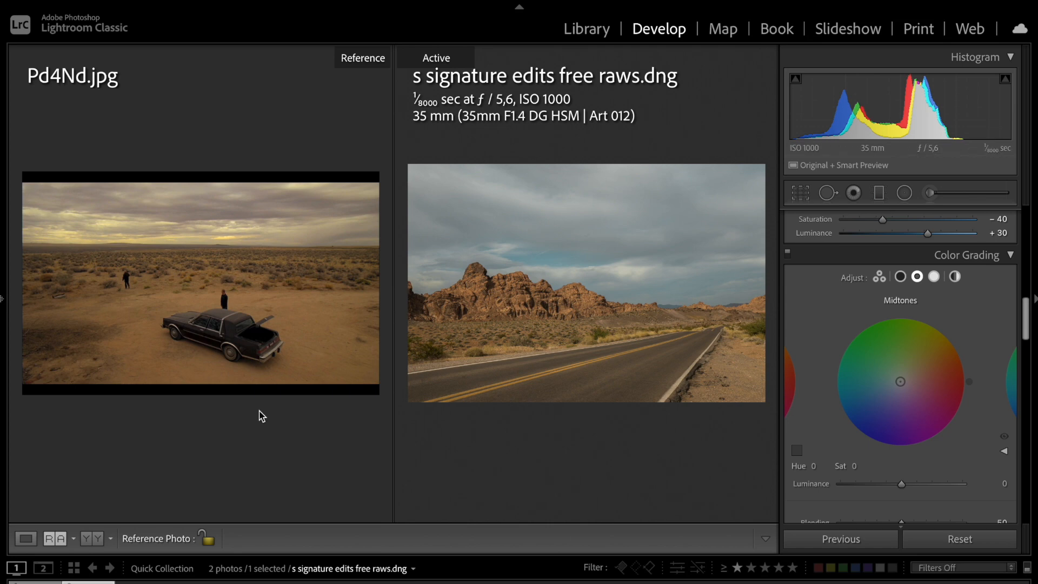
click(225, 315)
click(201, 349)
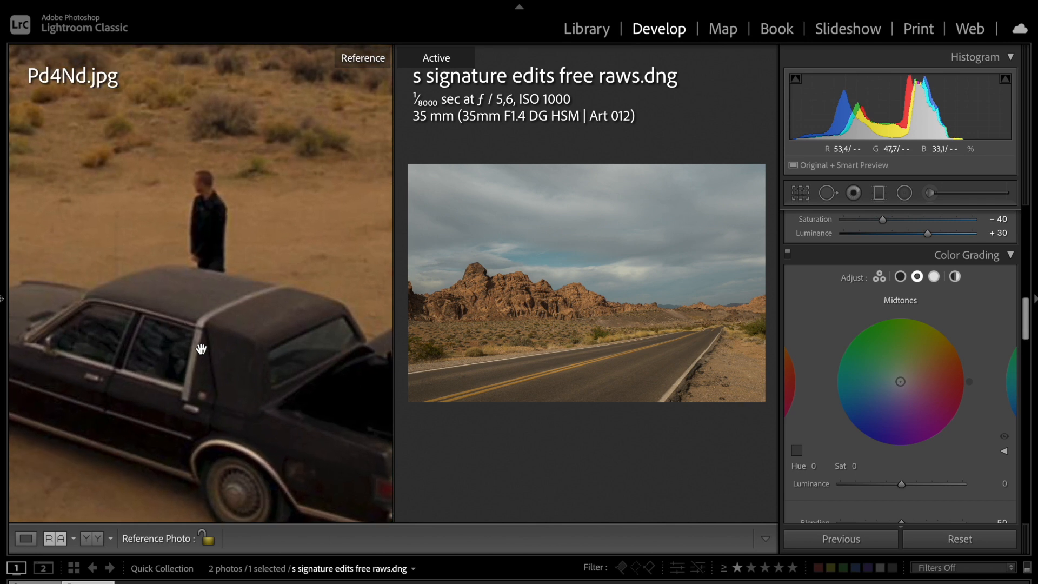
click(201, 349)
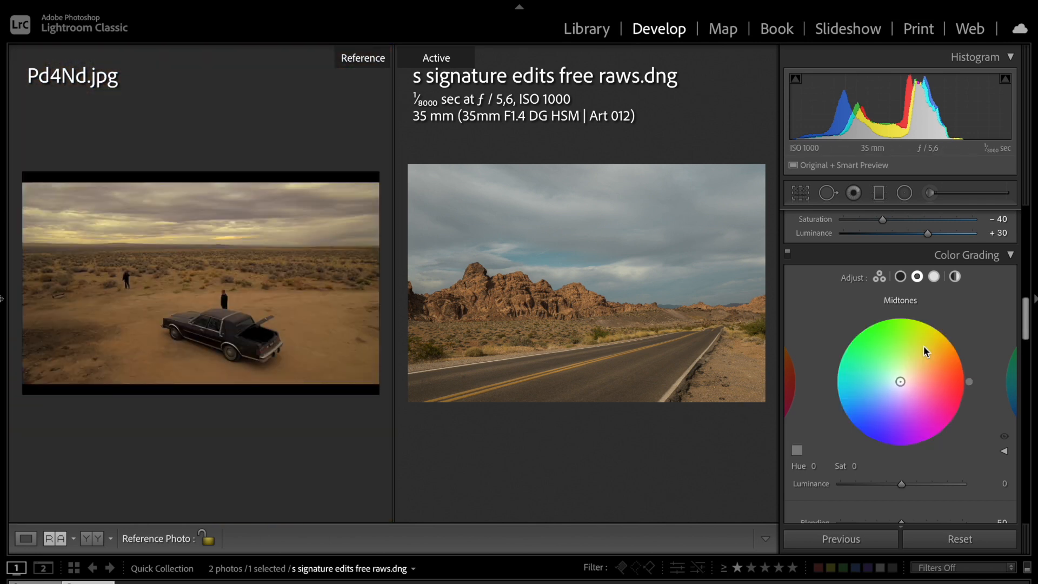
click(798, 451)
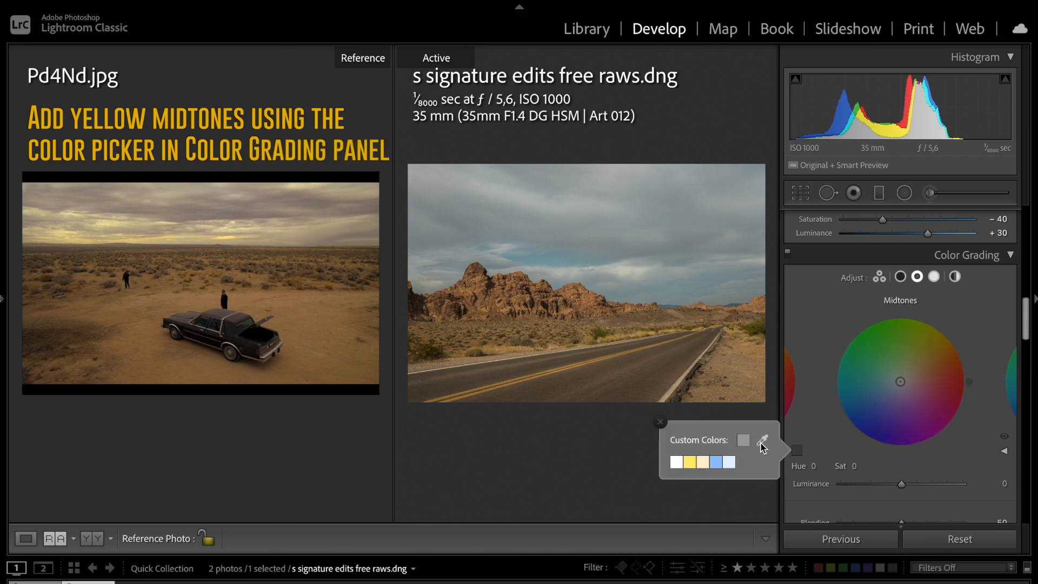
drag(762, 445, 283, 309)
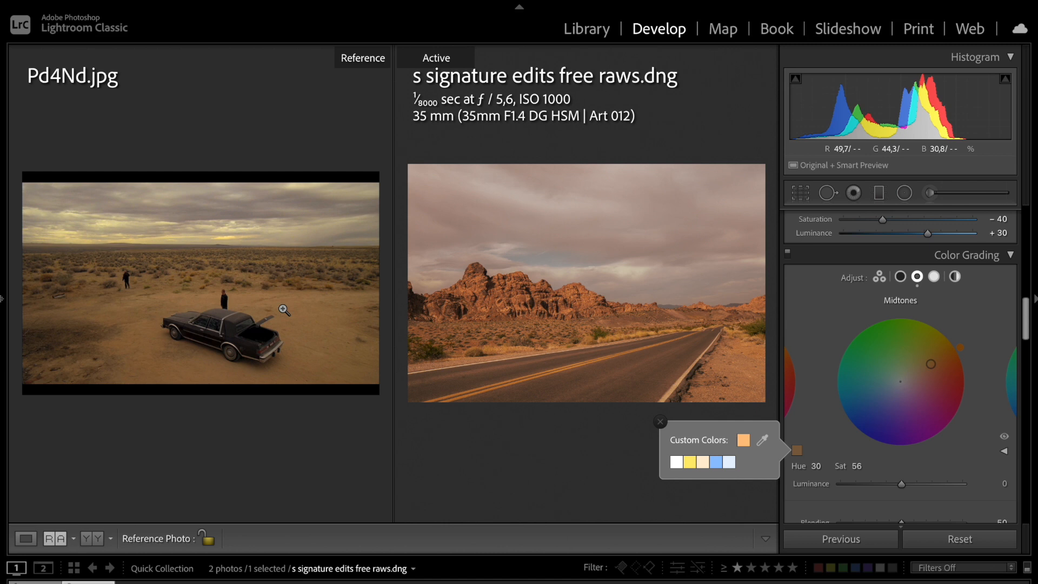
click(660, 421)
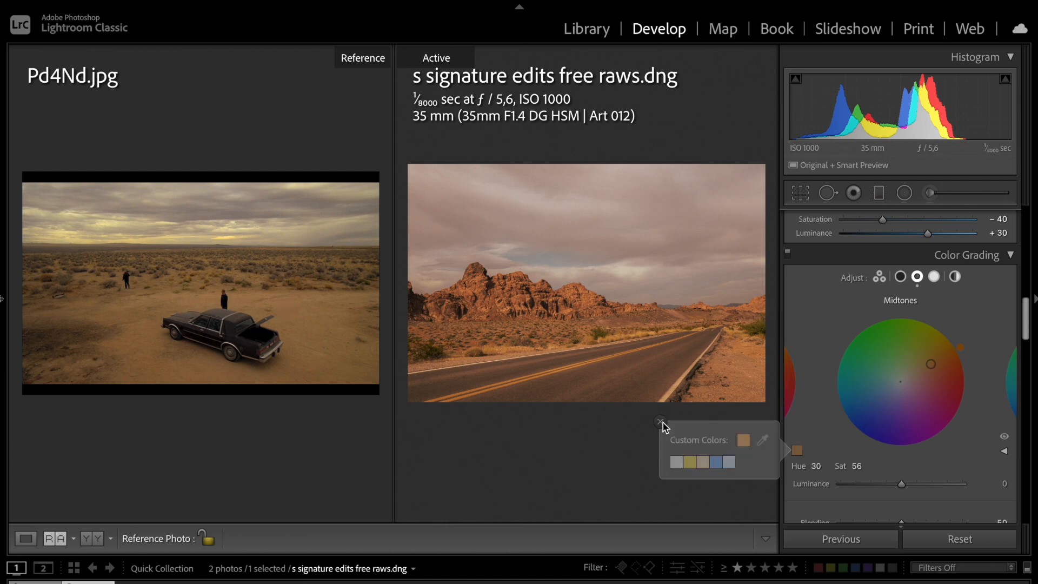
Set the midtones color grading to Hue 45 and Saturation 27.
click(818, 465)
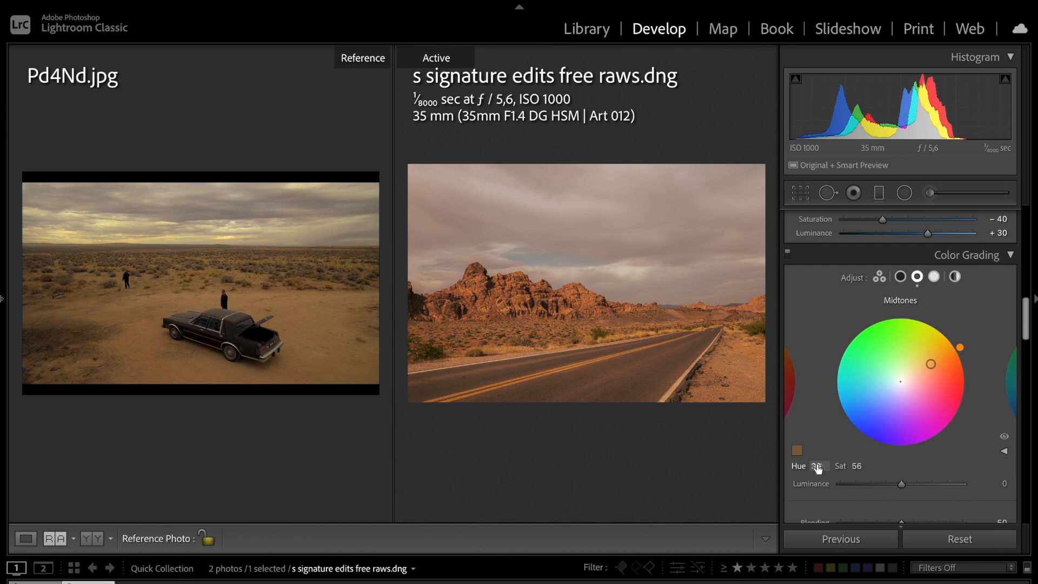
text(45)
key(Return)
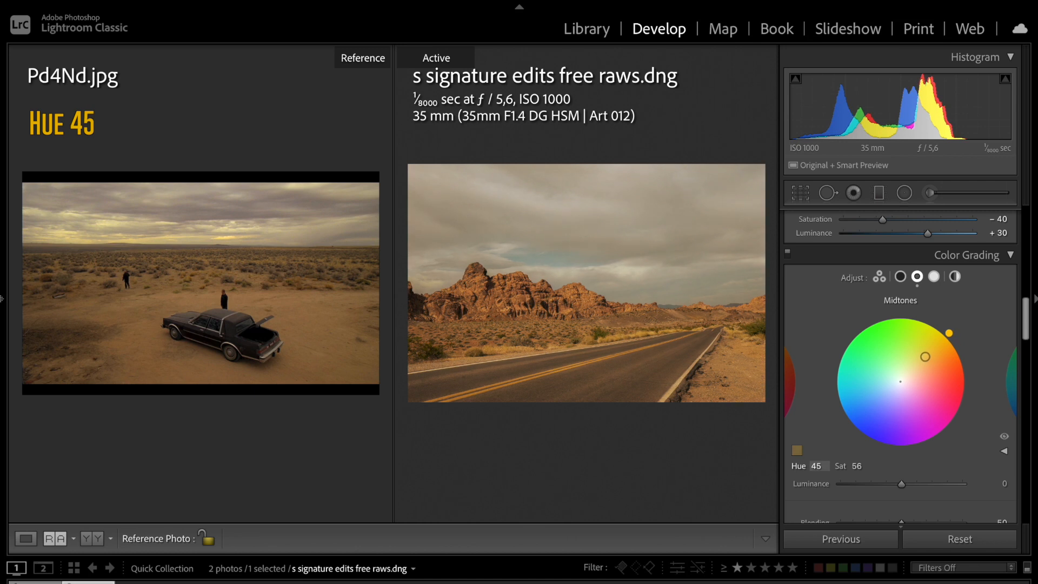
click(859, 467)
text(27)
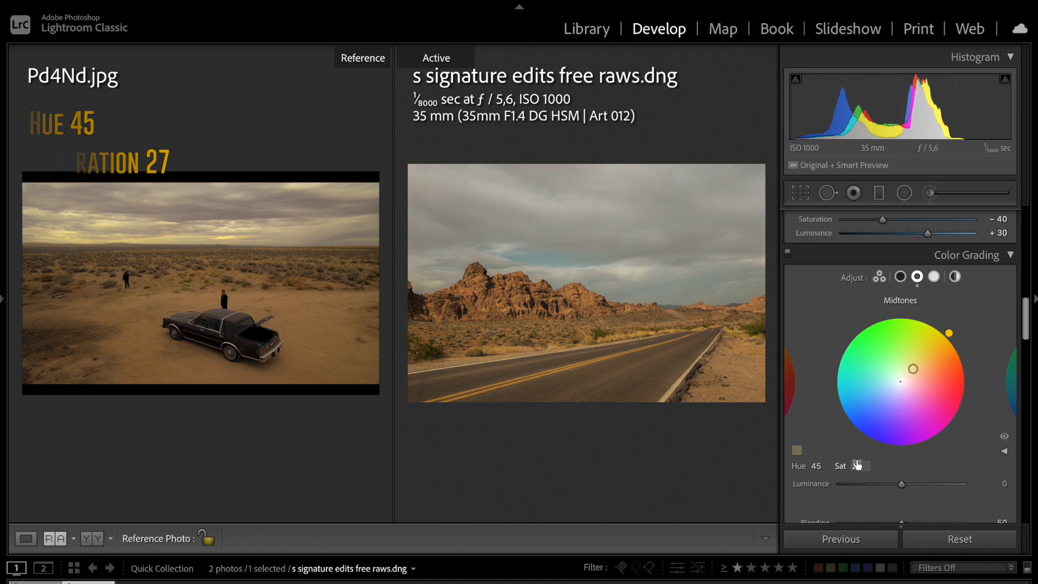
Add film grain with Amount 20, Size 40 and Roughness 80.
scroll(838, 457, down, 3)
scroll(835, 455, down, 5)
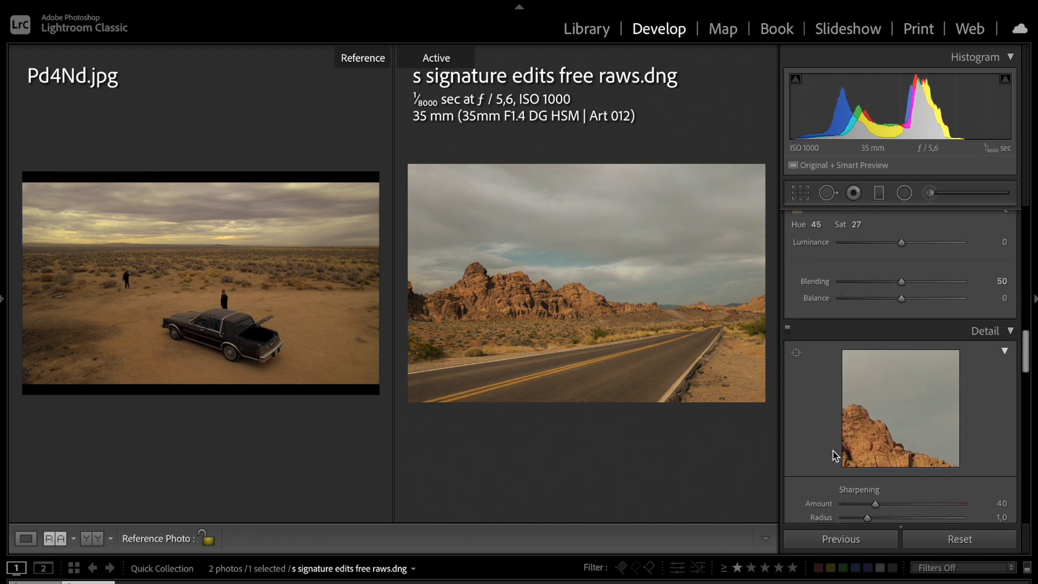
scroll(835, 456, down, 10)
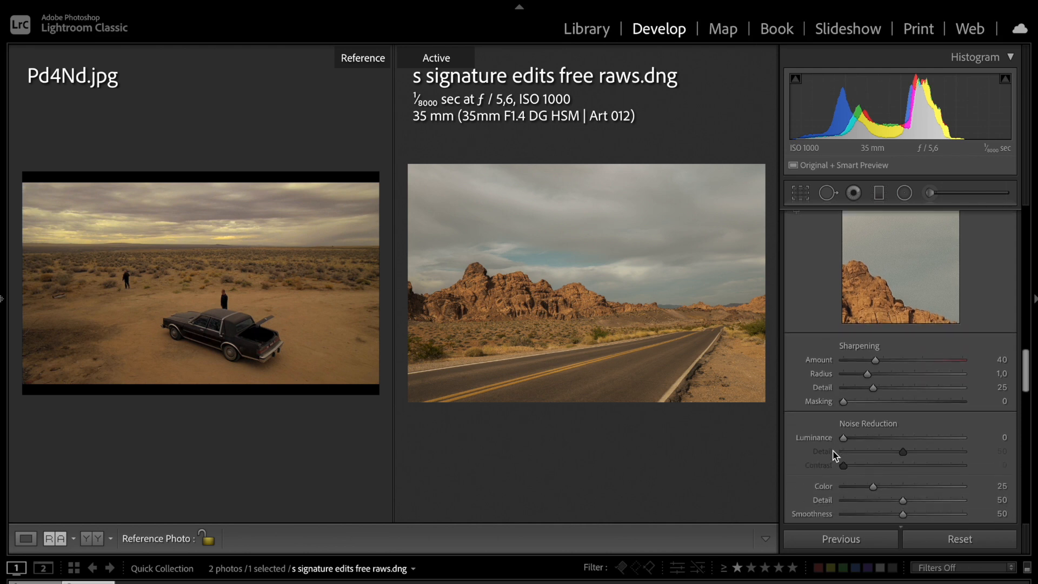
scroll(836, 456, down, 10)
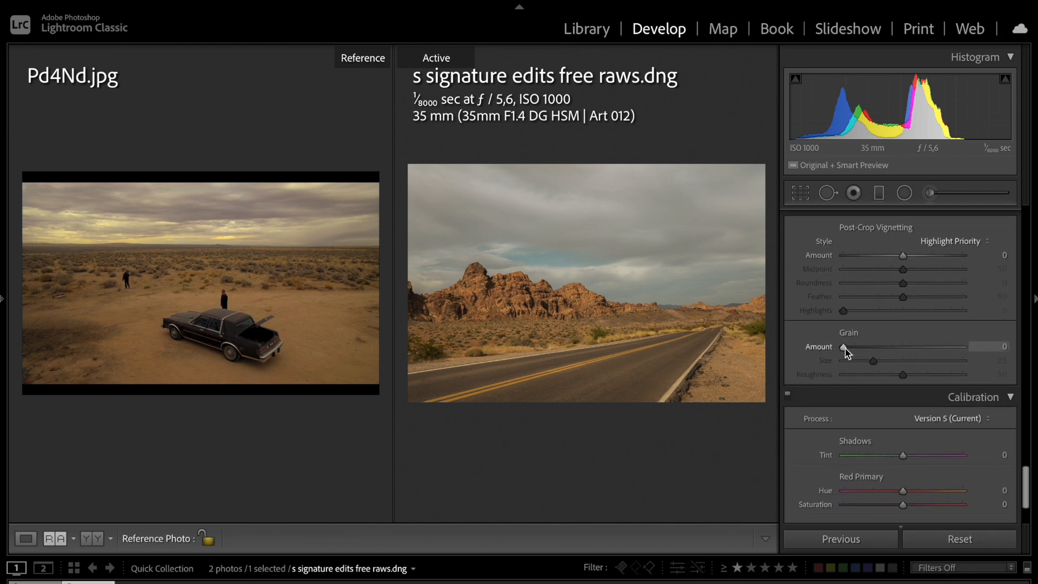
drag(845, 349, 940, 378)
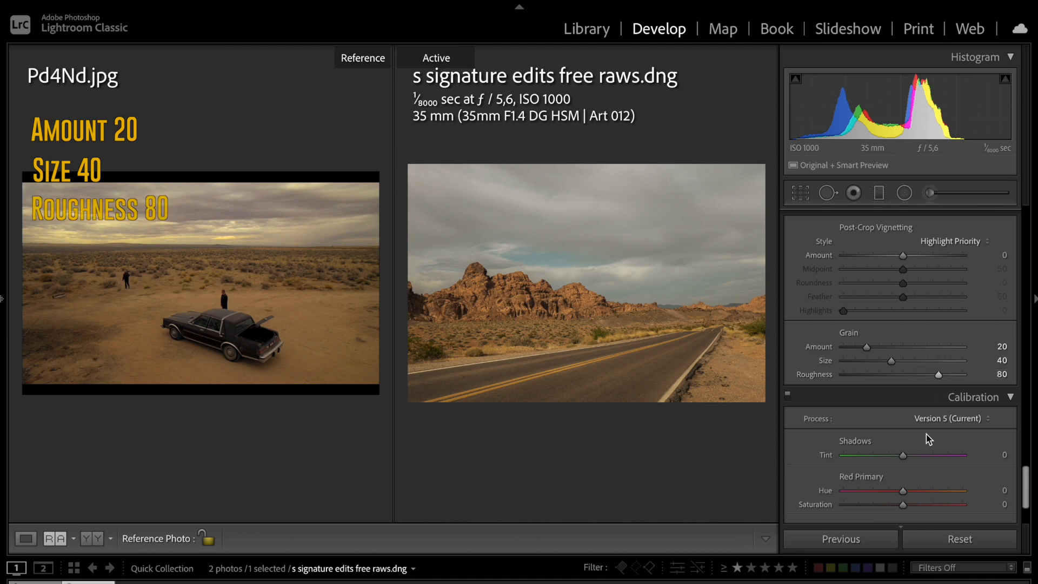